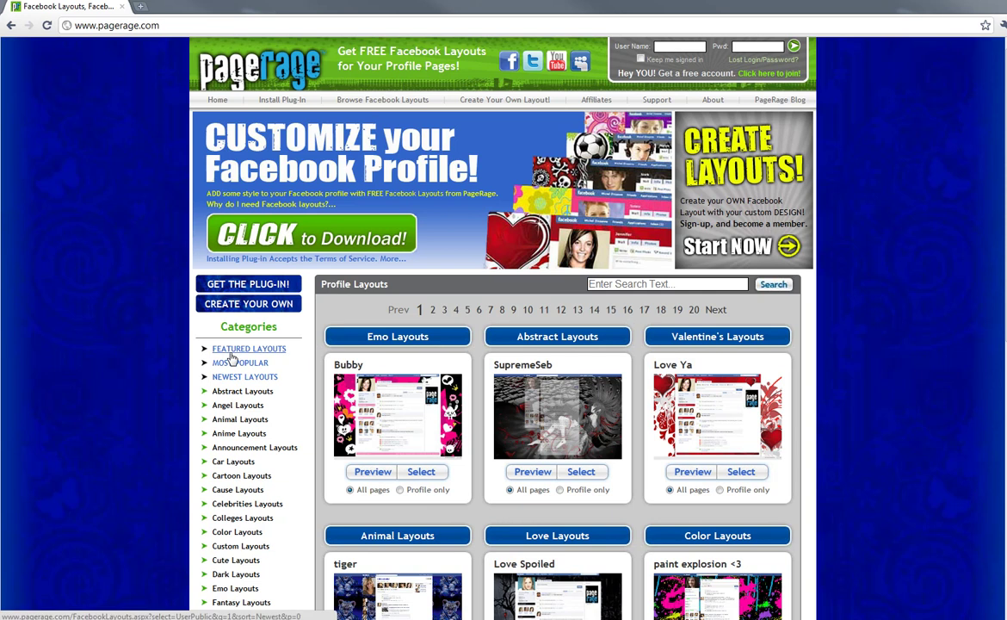
Step: Download the PageRage plug-in and run YontooClientSetup (1).exe from the download shelf
{"action": "left_click", "coordinate": [336, 239]}
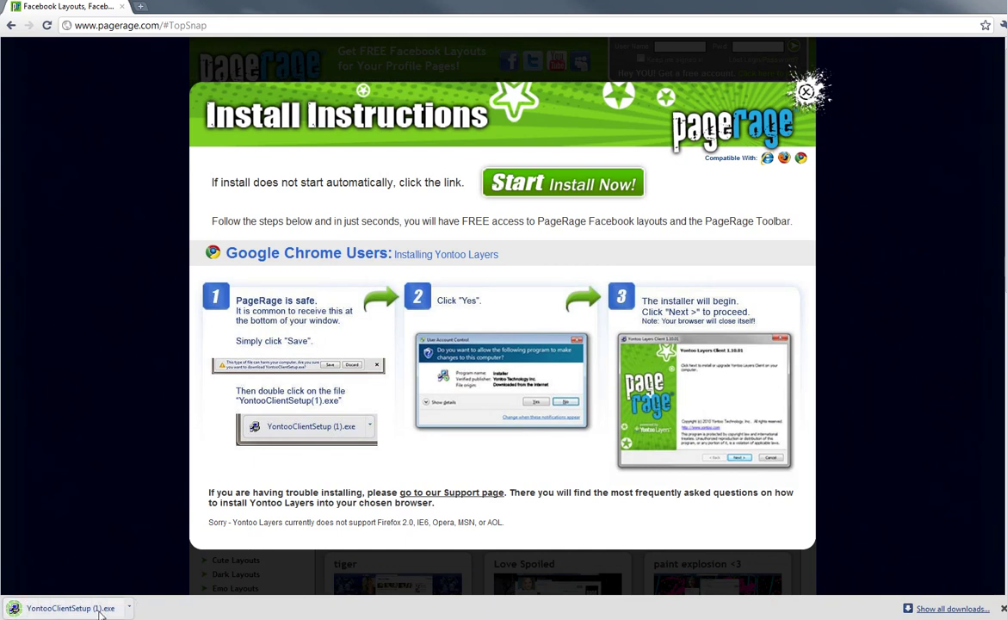
{"action": "left_click", "coordinate": [71, 608]}
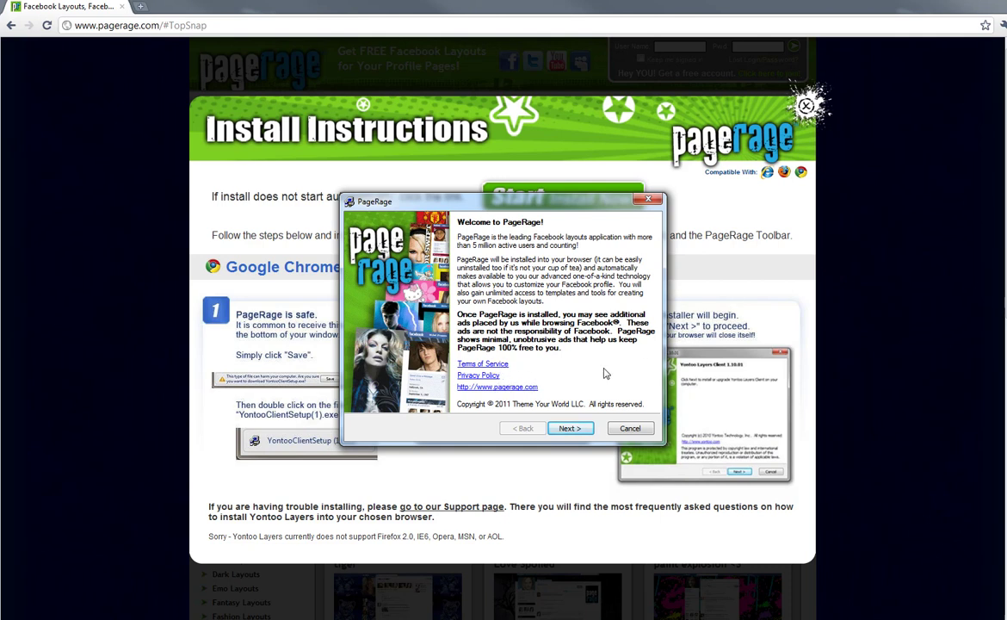
Step: Continue to the install options and uncheck default search and the PageRage Toolbar for IE and Firefox
{"action": "left_click", "coordinate": [569, 428]}
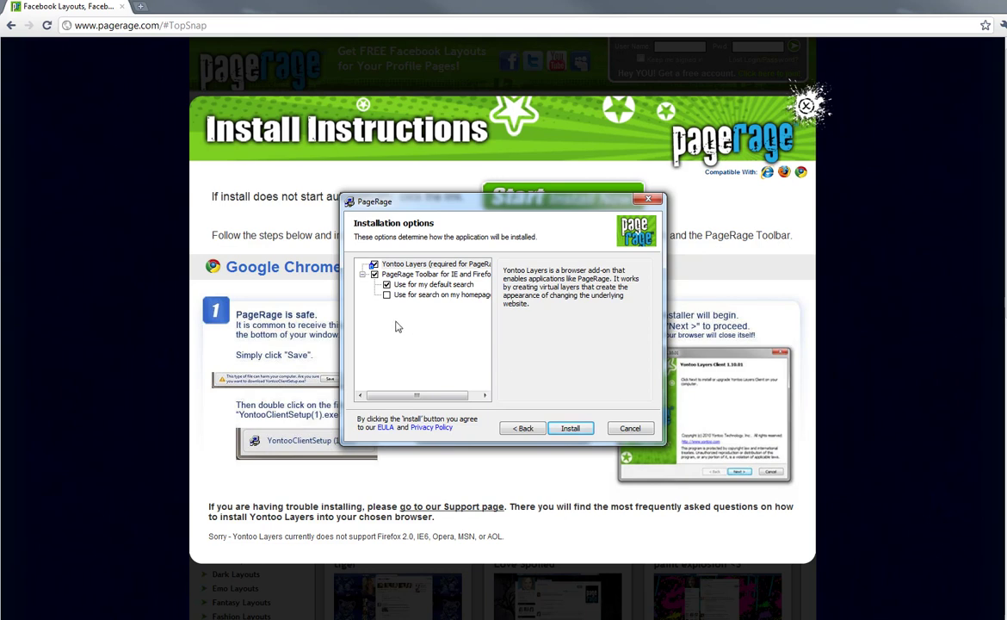
{"action": "left_click", "coordinate": [387, 286]}
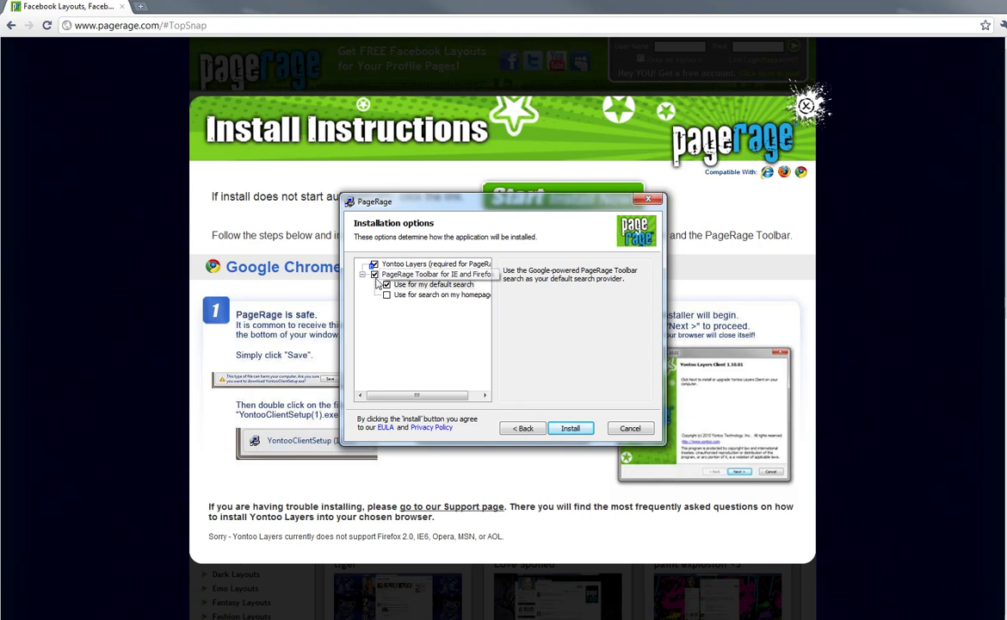
{"action": "left_click", "coordinate": [374, 273]}
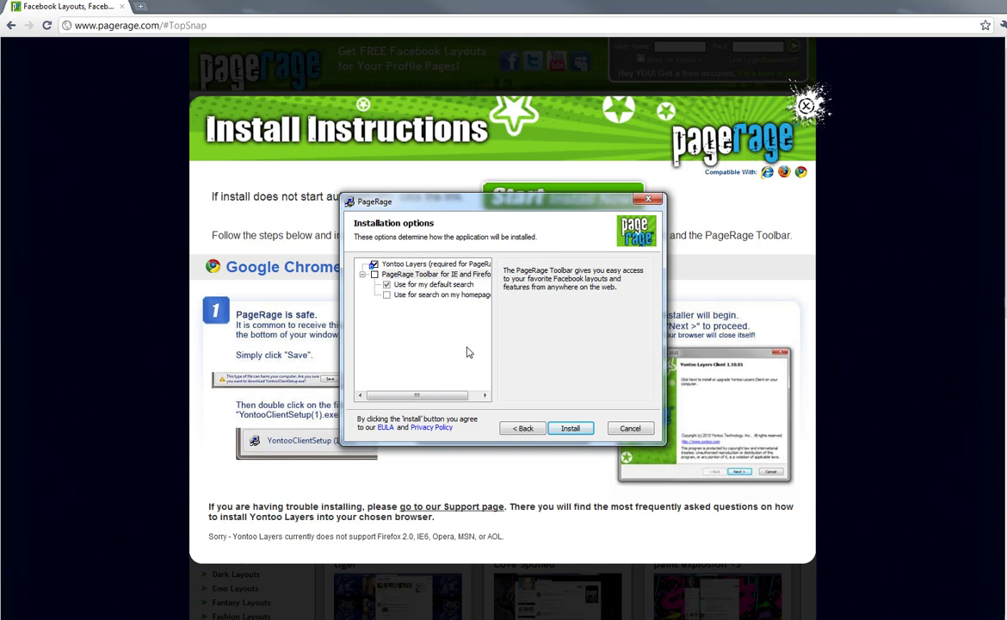
Step: Install Yontoo Layers, finish the installer, and go to the PageRage home page from the success page
{"action": "left_click", "coordinate": [571, 429]}
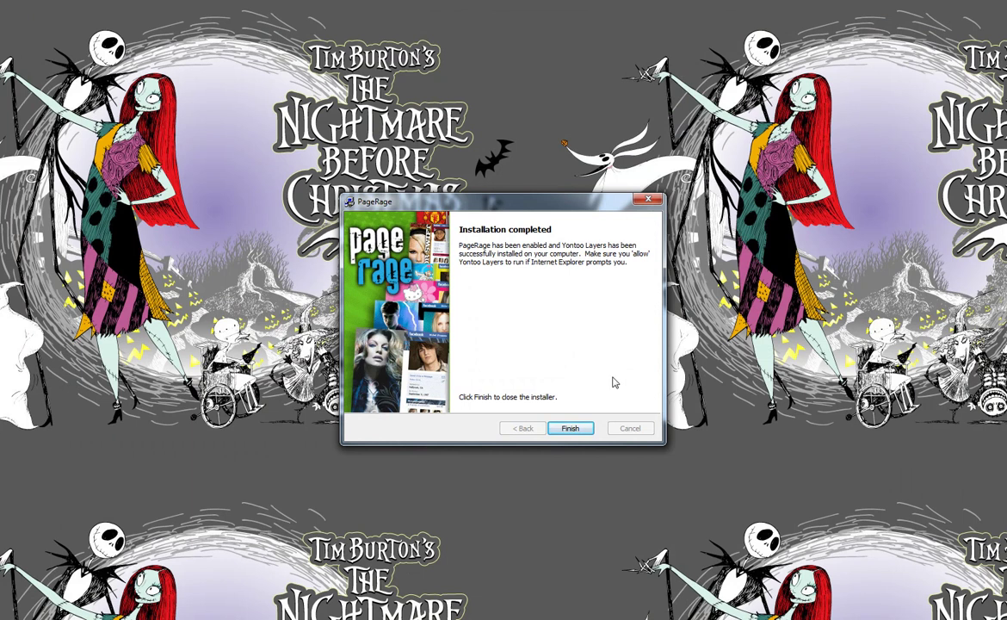
{"action": "left_click", "coordinate": [571, 428]}
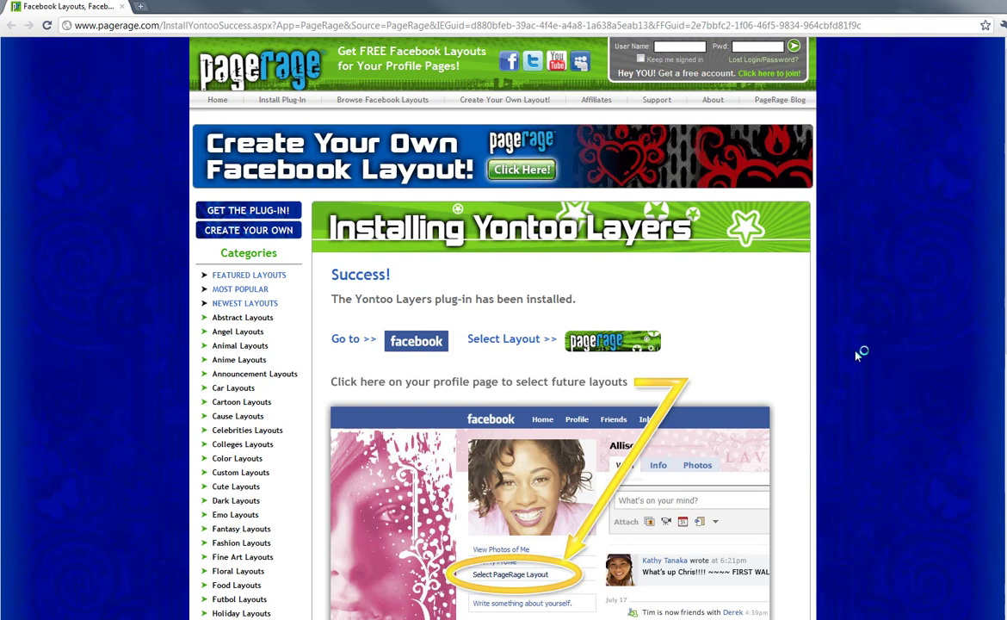
{"action": "scroll", "coordinate": [858, 354], "scroll_direction": "down", "scroll_amount": 3}
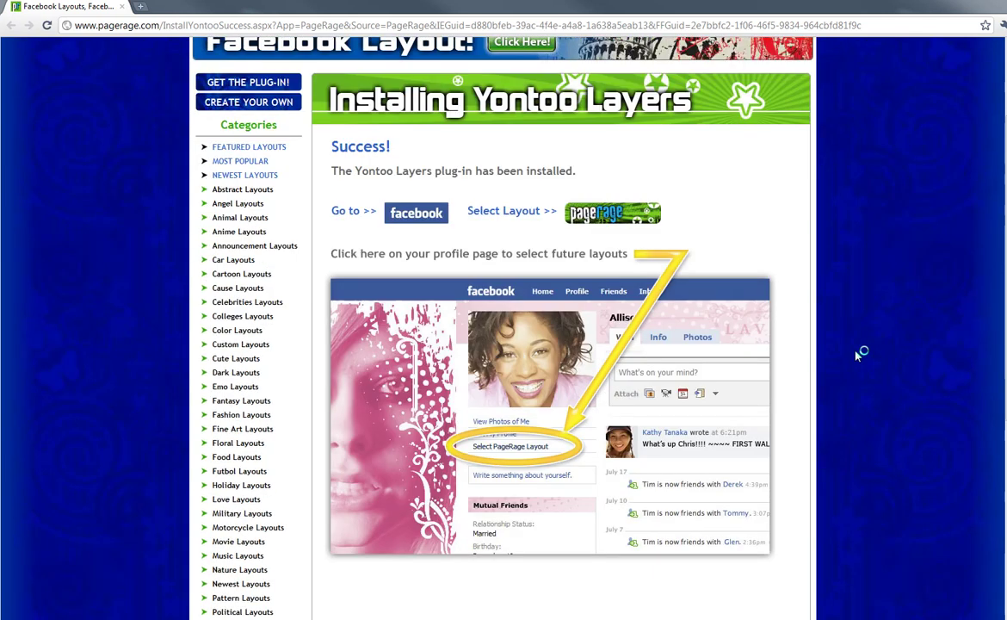
{"action": "scroll", "coordinate": [857, 354], "scroll_direction": "up", "scroll_amount": 2}
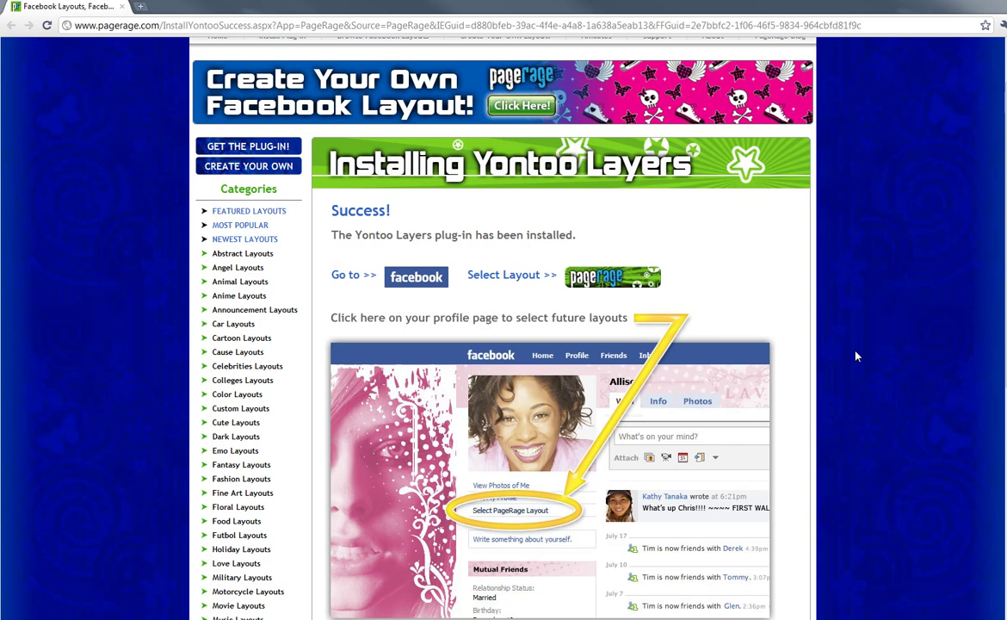
{"action": "scroll", "coordinate": [856, 355], "scroll_direction": "up", "scroll_amount": 2}
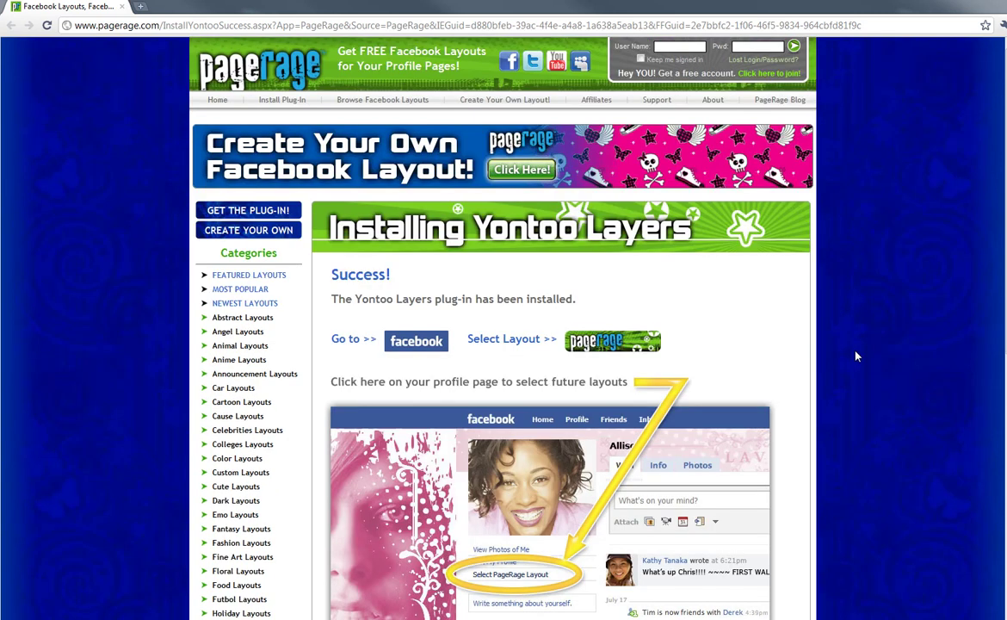
{"action": "left_click", "coordinate": [219, 101]}
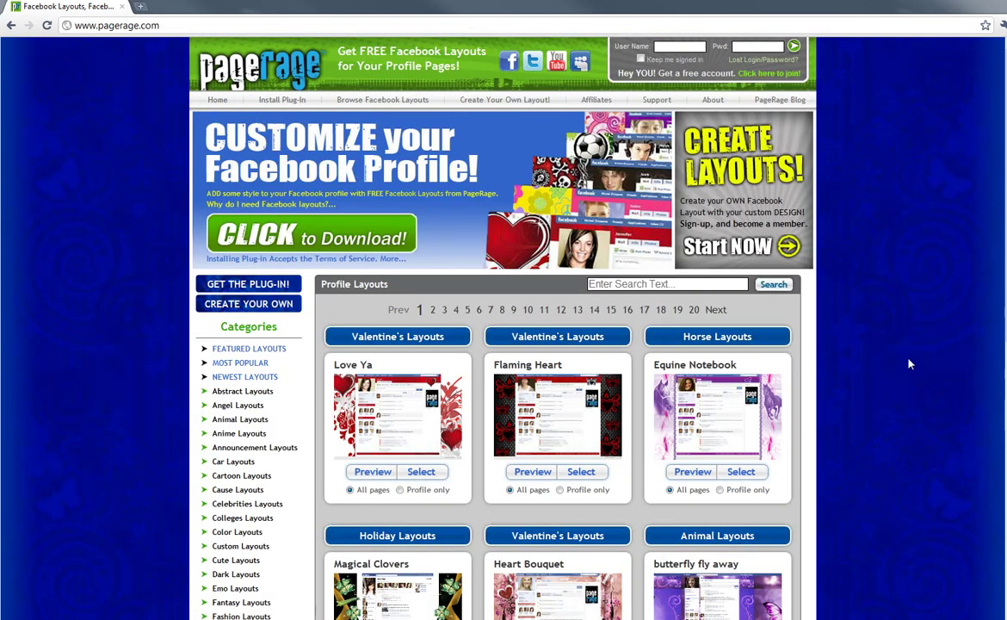
Step: Browse the Profile Layouts gallery, such as Love Ya and Flaming Heart, and focus the layout search box
{"action": "scroll", "coordinate": [909, 364], "scroll_direction": "down", "scroll_amount": 3}
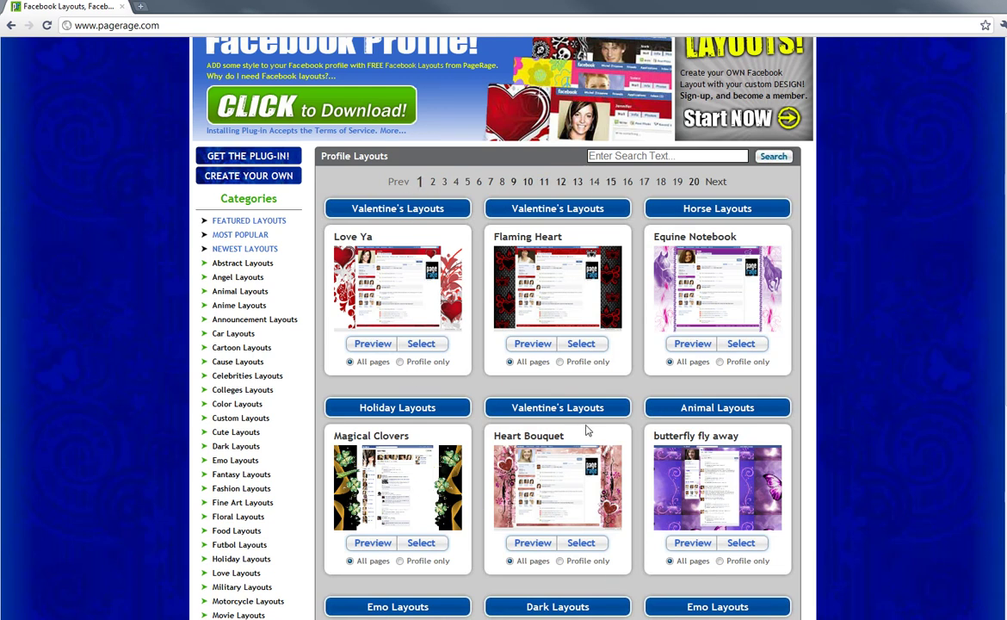
{"action": "scroll", "coordinate": [586, 430], "scroll_direction": "down", "scroll_amount": 1}
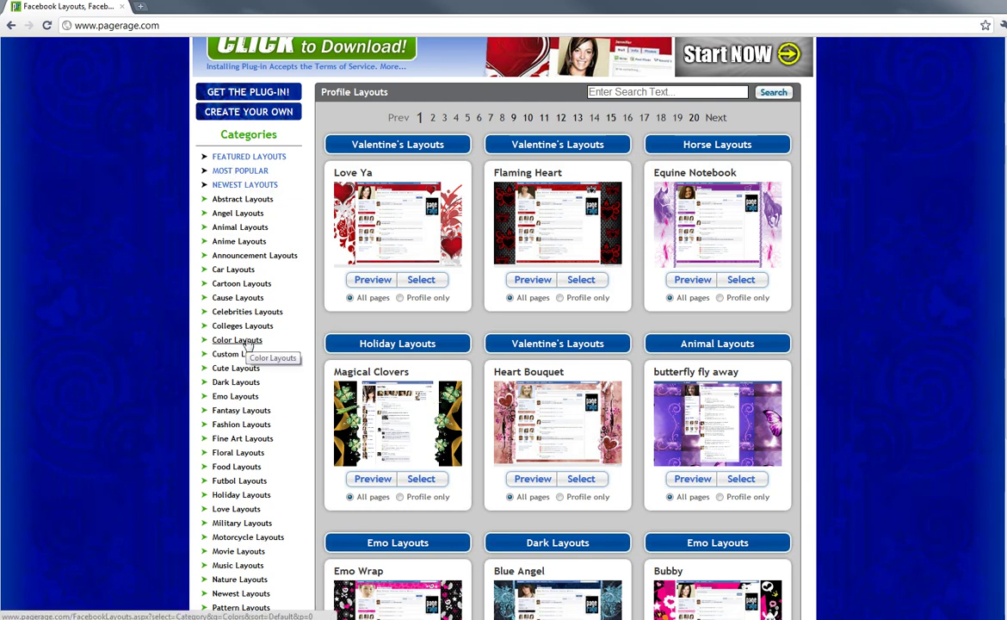
{"action": "scroll", "coordinate": [248, 344], "scroll_direction": "up", "scroll_amount": 2}
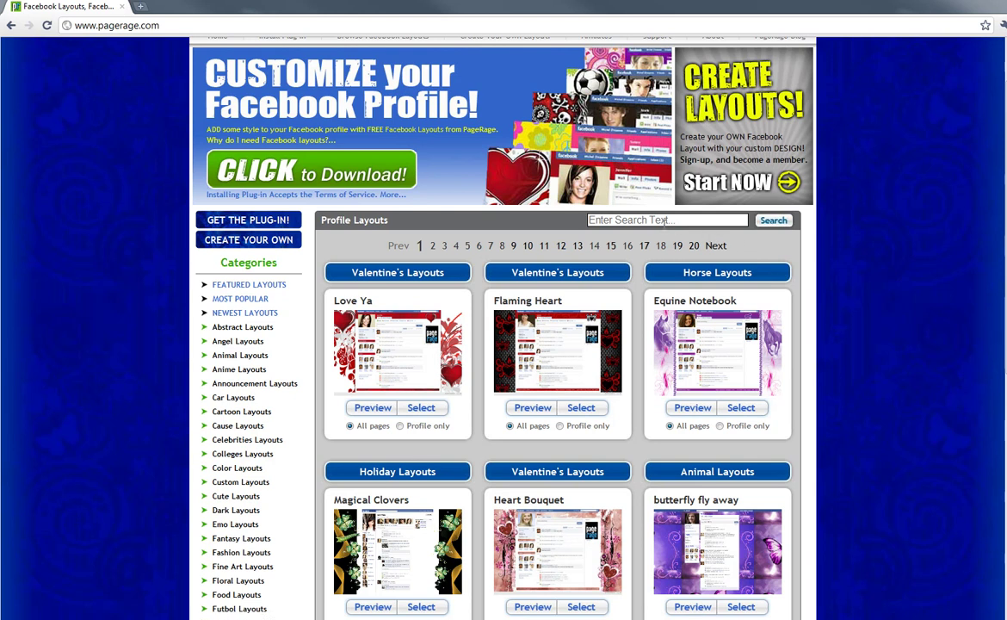
{"action": "left_click", "coordinate": [665, 221]}
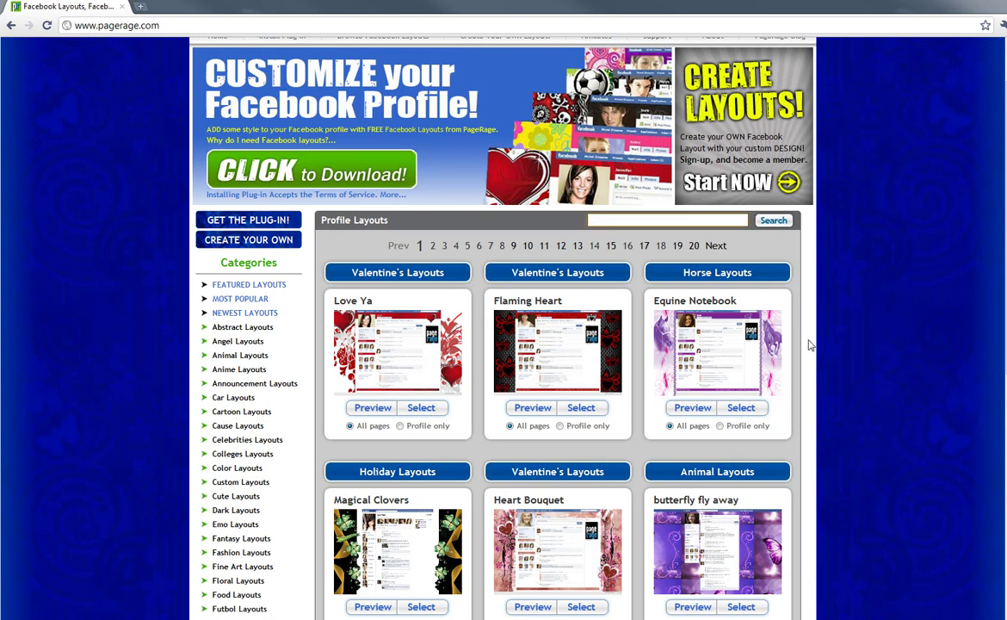
{"action": "scroll", "coordinate": [809, 353], "scroll_direction": "up", "scroll_amount": 1}
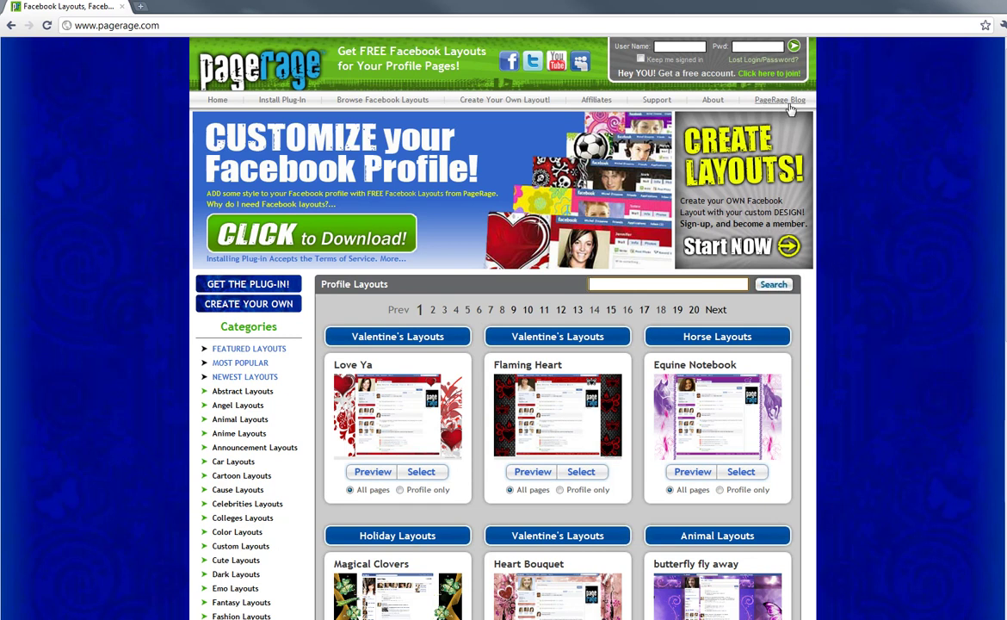
{"action": "left_click", "coordinate": [768, 74]}
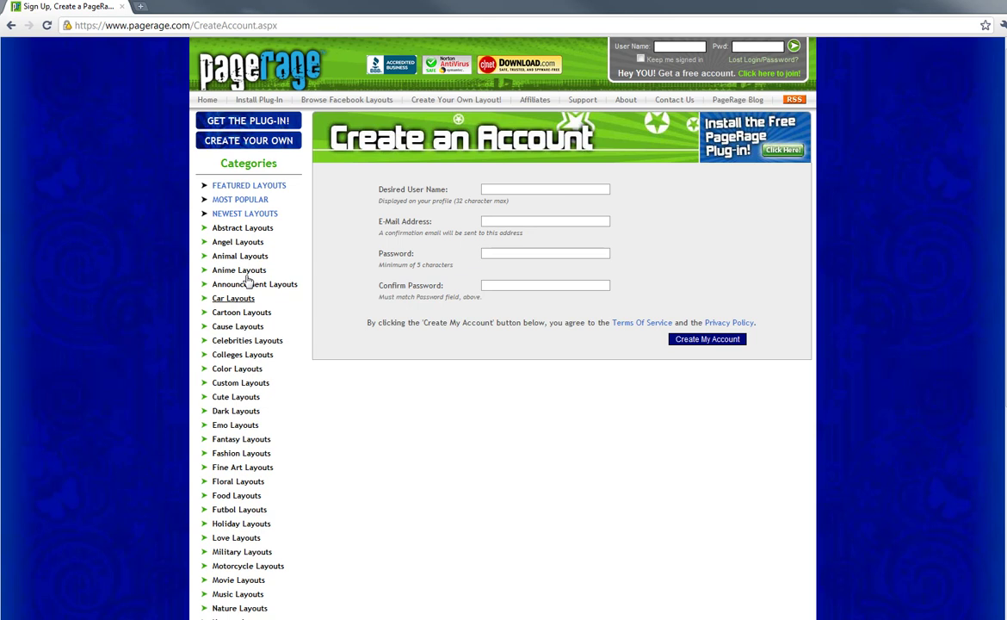
{"action": "left_click", "coordinate": [245, 80]}
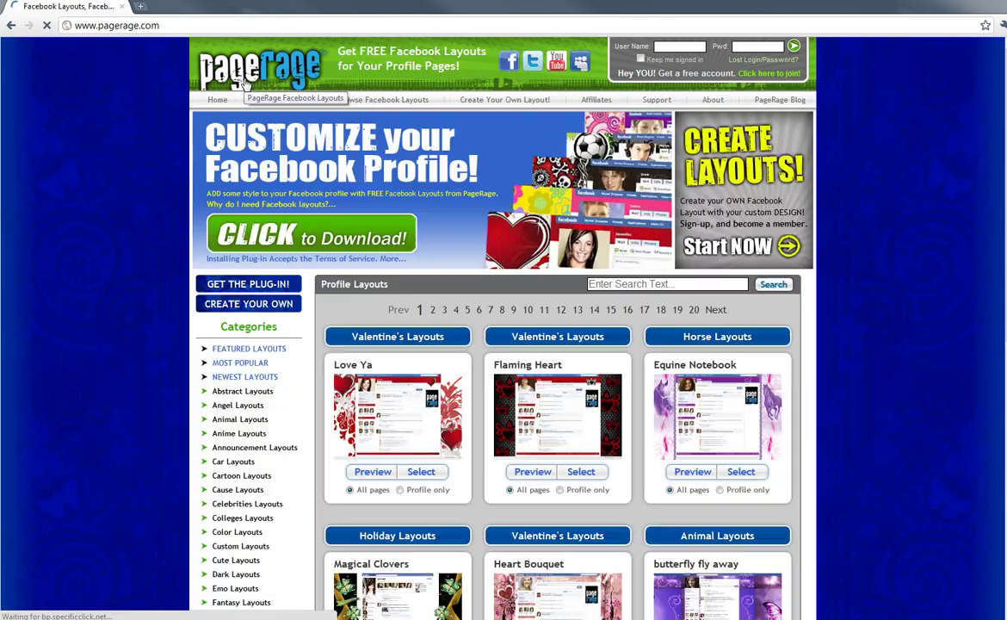
{"action": "left_click", "coordinate": [278, 349]}
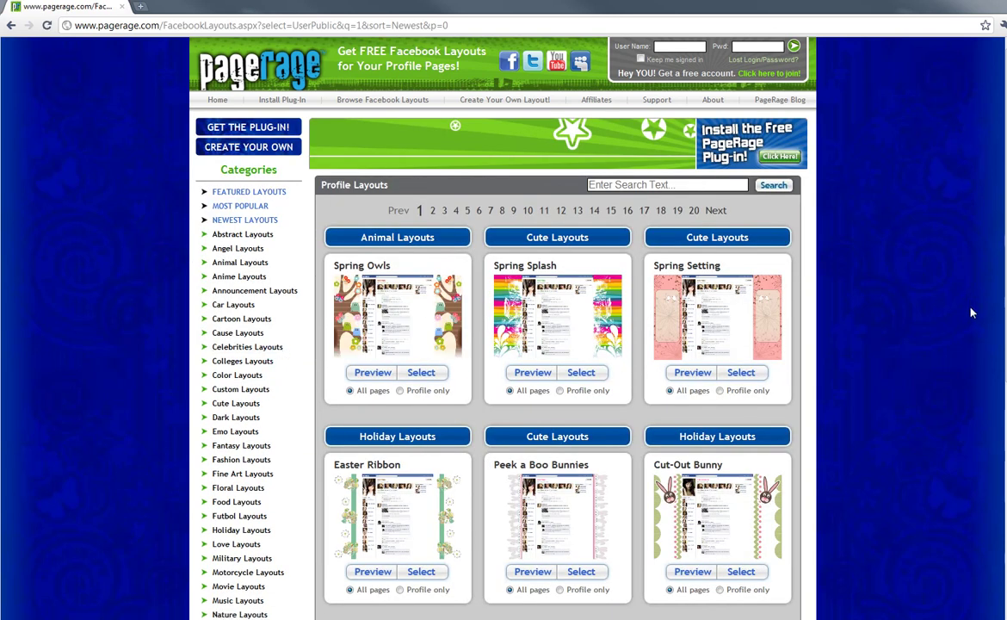
Step: Apply the Spring Owls layout with 'Profile only' selected, then open a new Chrome tab
{"action": "scroll", "coordinate": [971, 311], "scroll_direction": "down", "scroll_amount": 3}
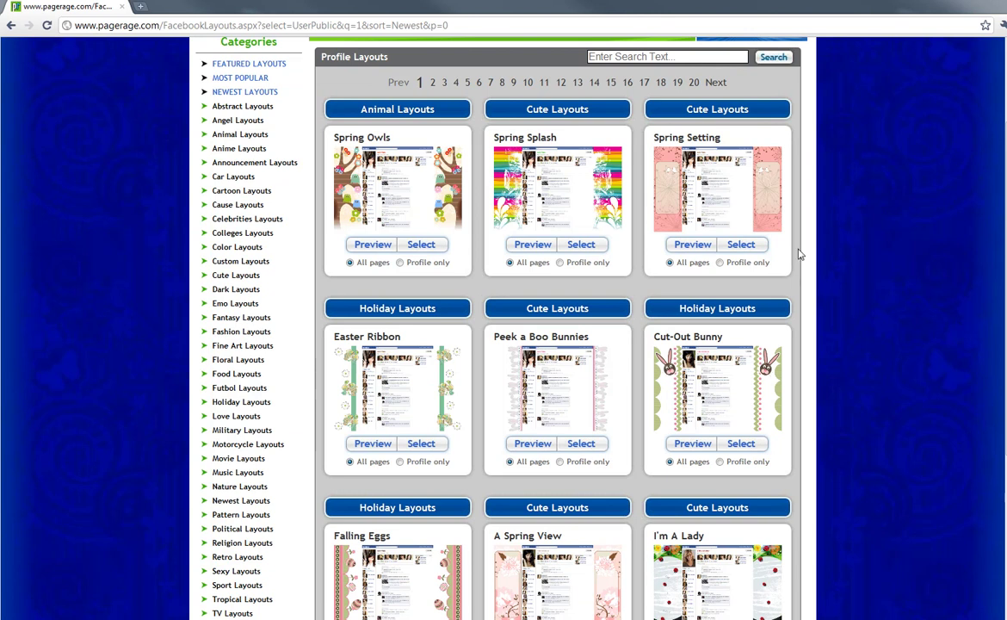
{"action": "left_click", "coordinate": [373, 246]}
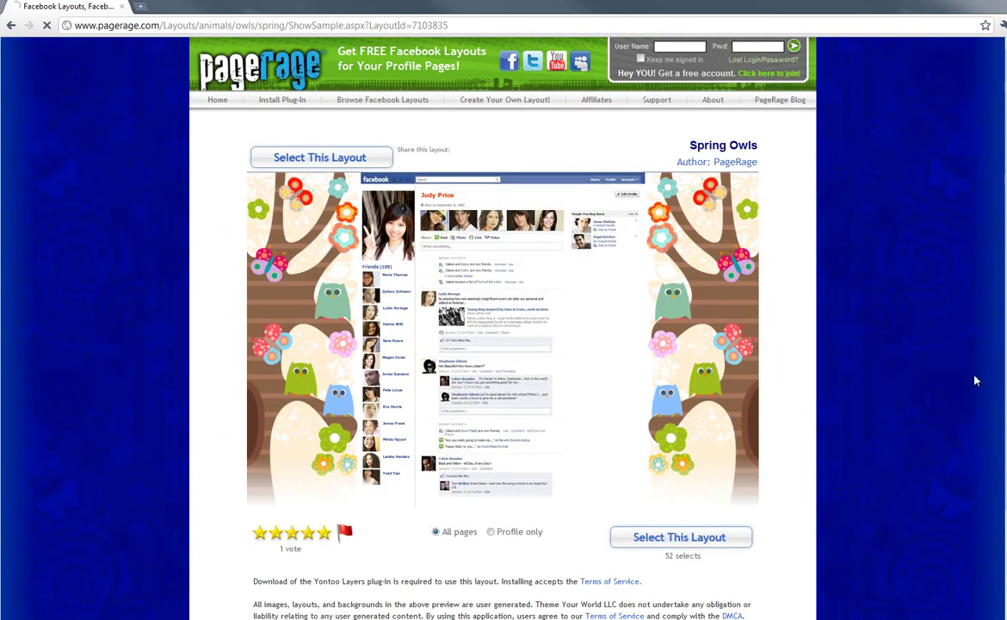
{"action": "scroll", "coordinate": [966, 382], "scroll_direction": "down", "scroll_amount": 2}
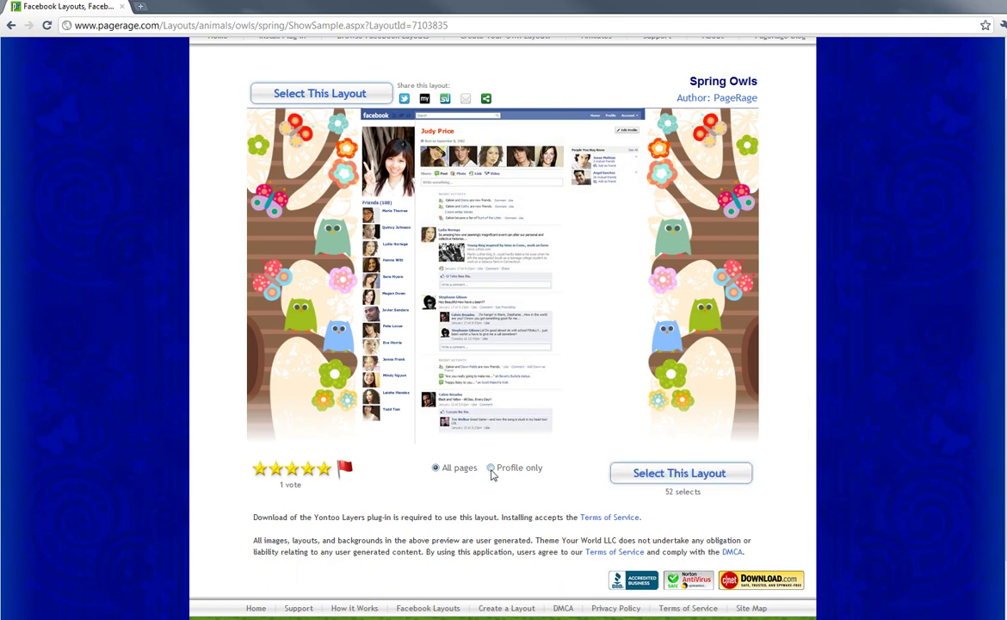
{"action": "left_click", "coordinate": [491, 470]}
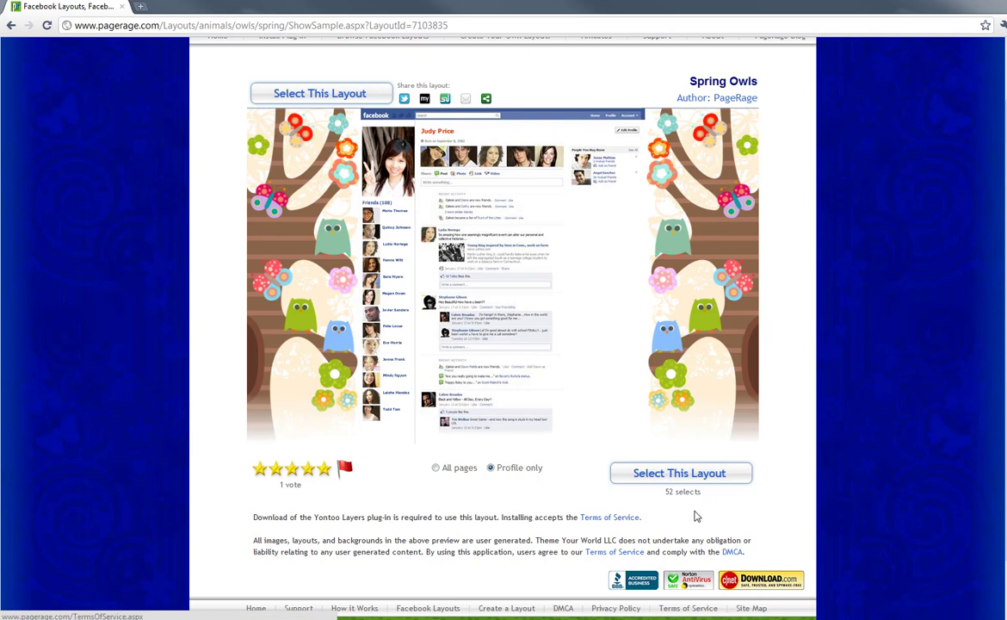
{"action": "left_click", "coordinate": [707, 475]}
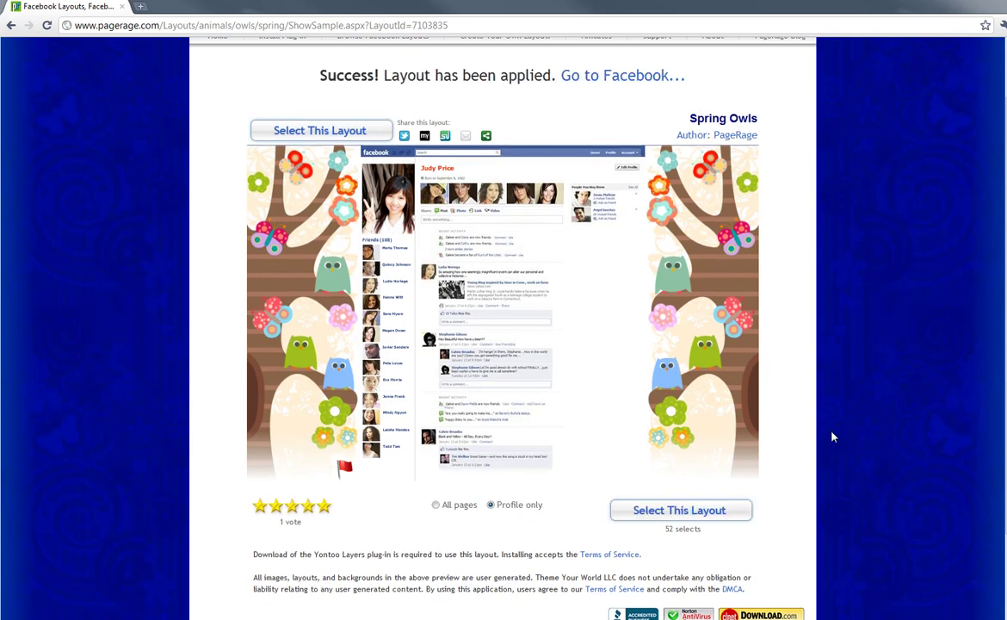
{"action": "scroll", "coordinate": [831, 437], "scroll_direction": "up", "scroll_amount": 1}
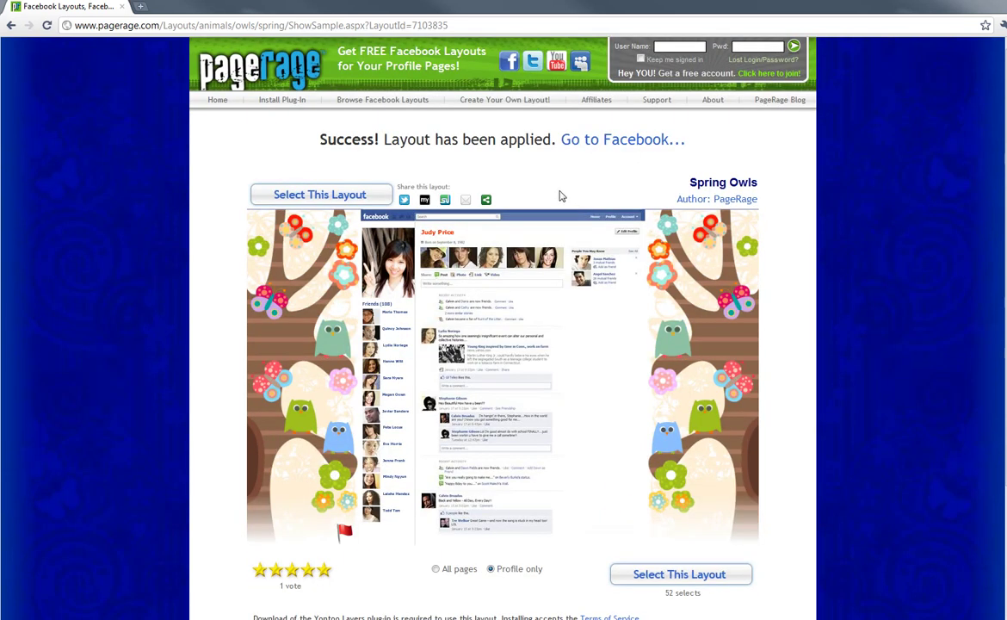
{"action": "left_click", "coordinate": [139, 7]}
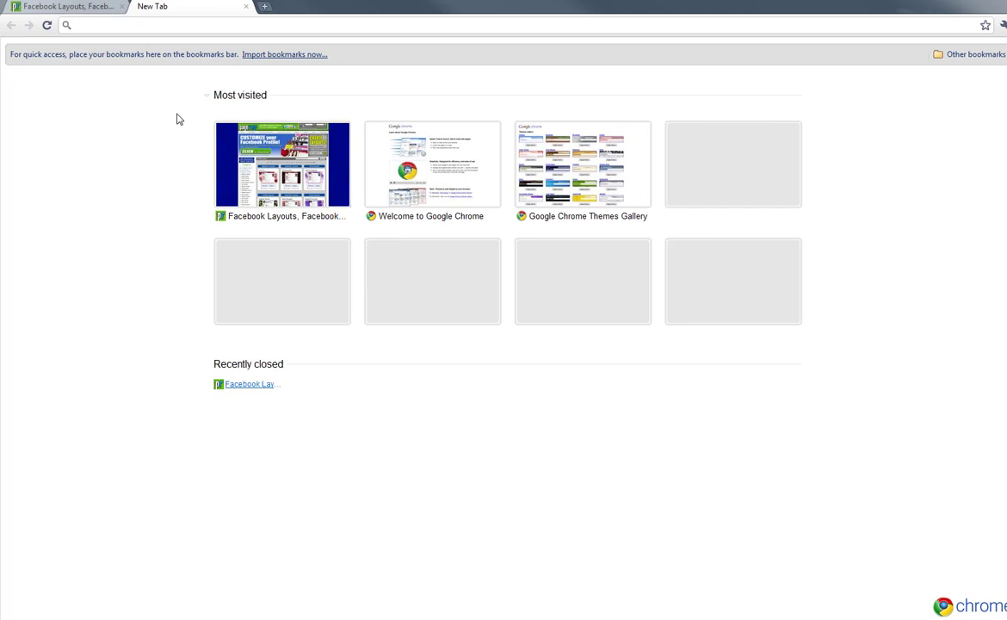
Step: Load facebook.com, log in with the account's e-mail and password, and decline saving the password
{"action": "type", "text": "facebook"}
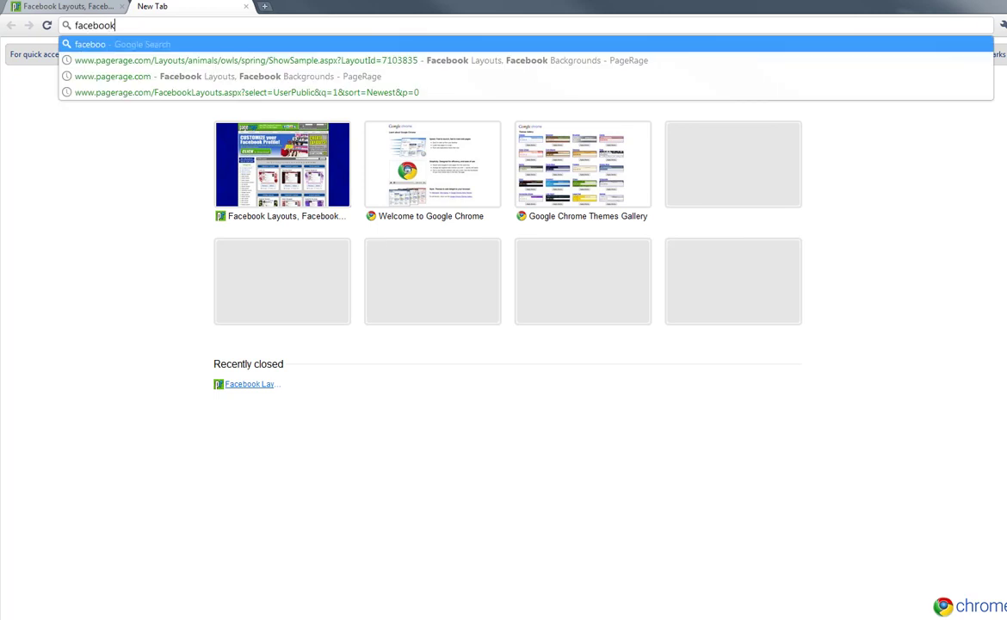
{"action": "type", "text": ".com"}
{"action": "key", "text": "Return"}
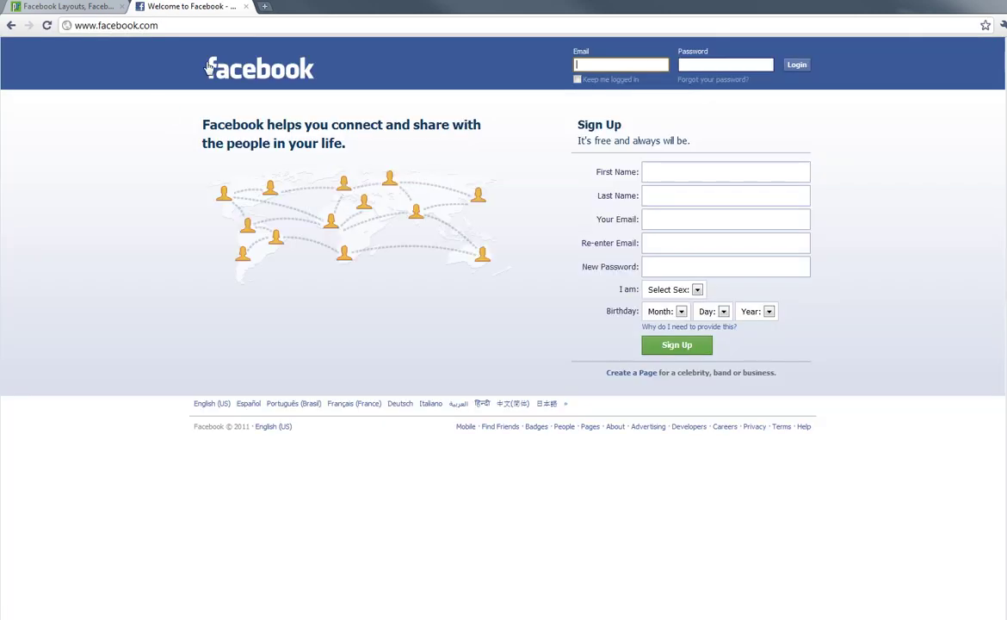
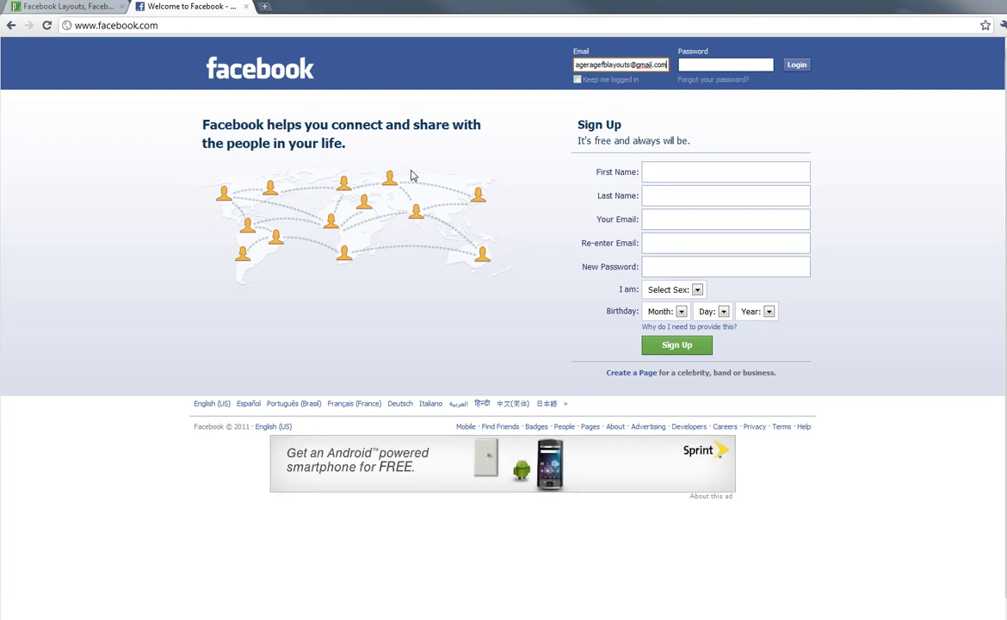
{"action": "key", "text": "Tab"}
{"action": "key", "text": "Return"}
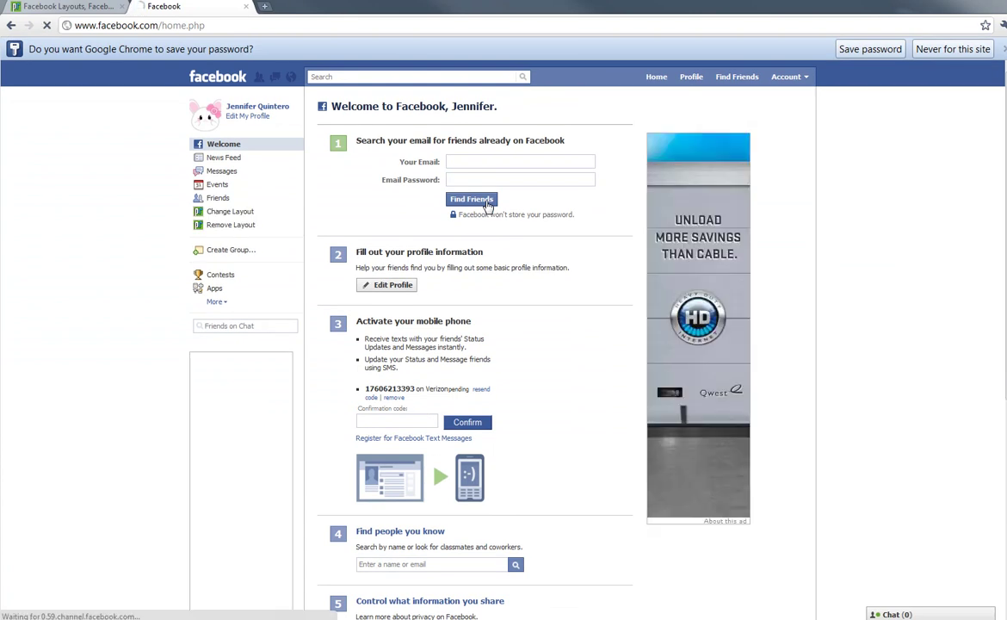
{"action": "left_click", "coordinate": [947, 49]}
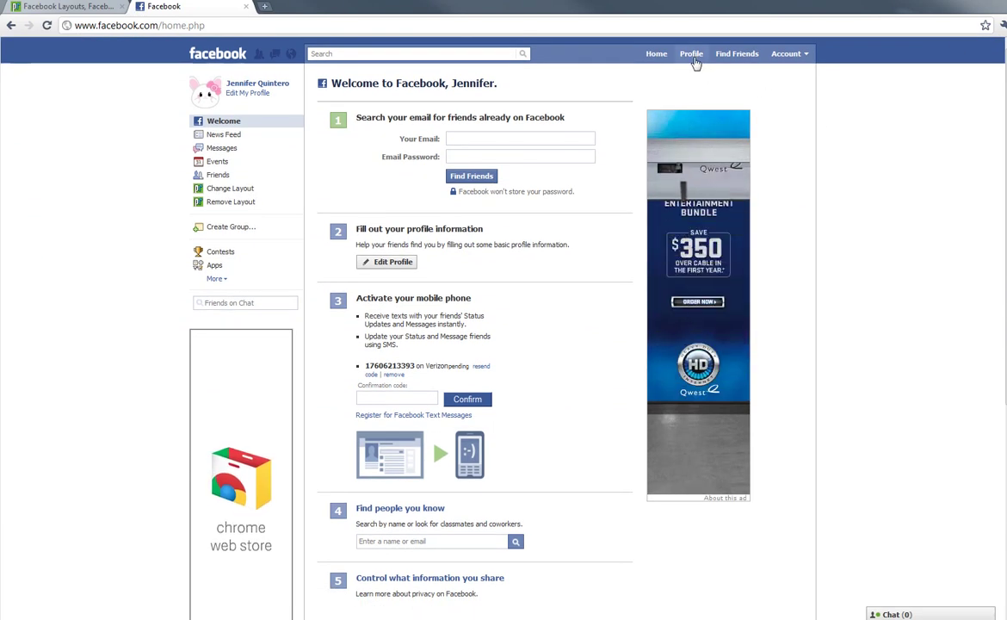
Step: Open the Facebook profile and reload it so the Spring Owls owl-and-flower background shows
{"action": "left_click", "coordinate": [694, 59]}
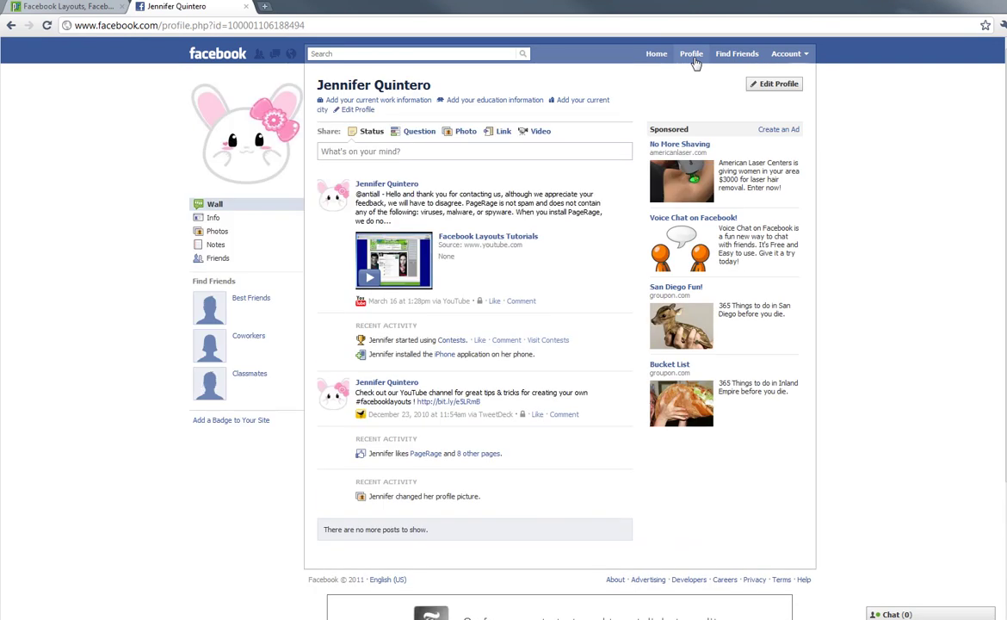
{"action": "left_click", "coordinate": [47, 26]}
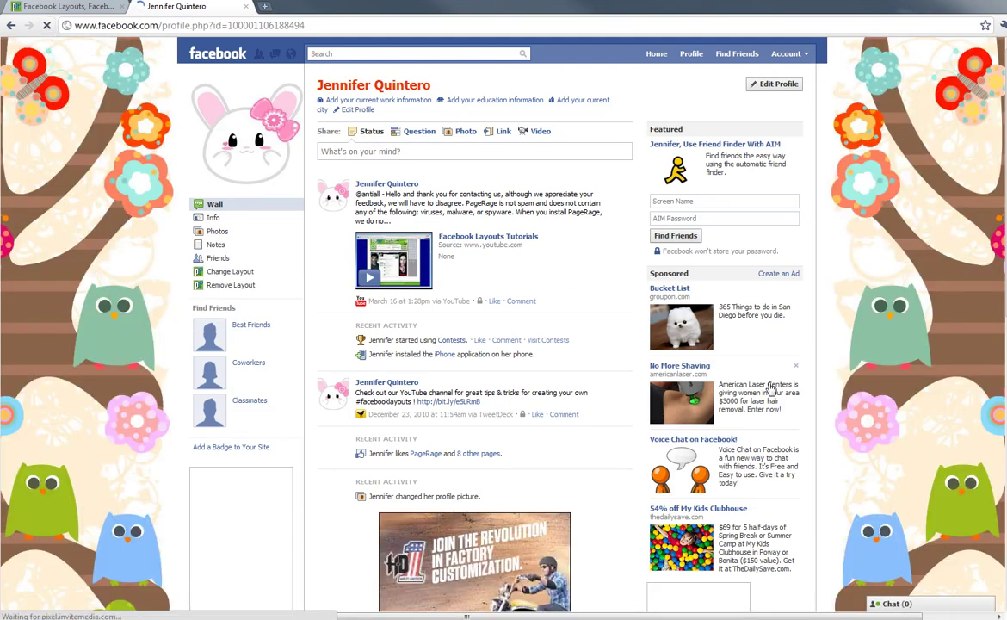
{"action": "scroll", "coordinate": [757, 417], "scroll_direction": "down", "scroll_amount": 3}
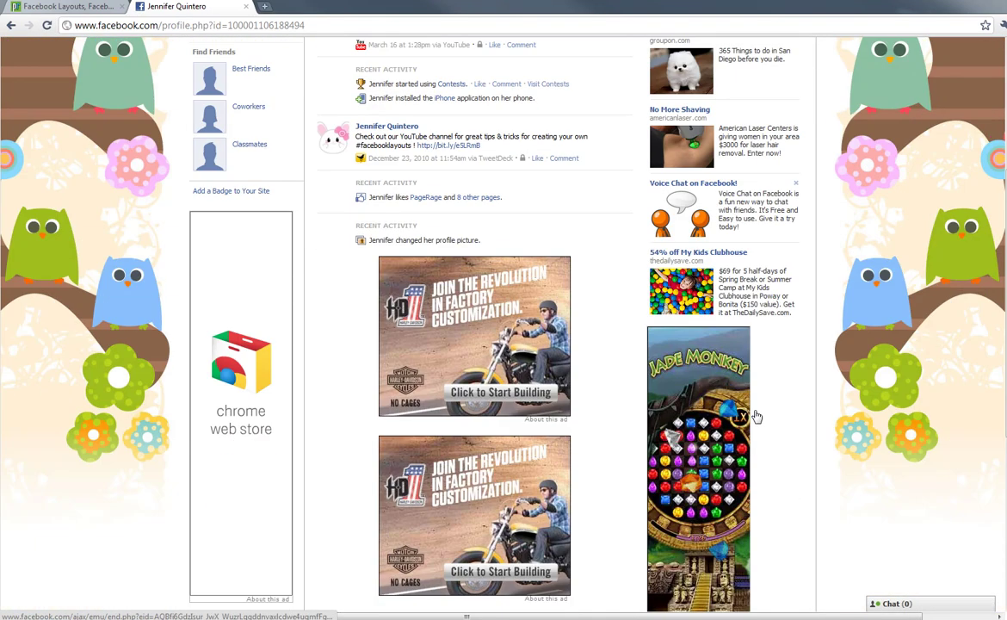
{"action": "scroll", "coordinate": [757, 416], "scroll_direction": "up", "scroll_amount": 3}
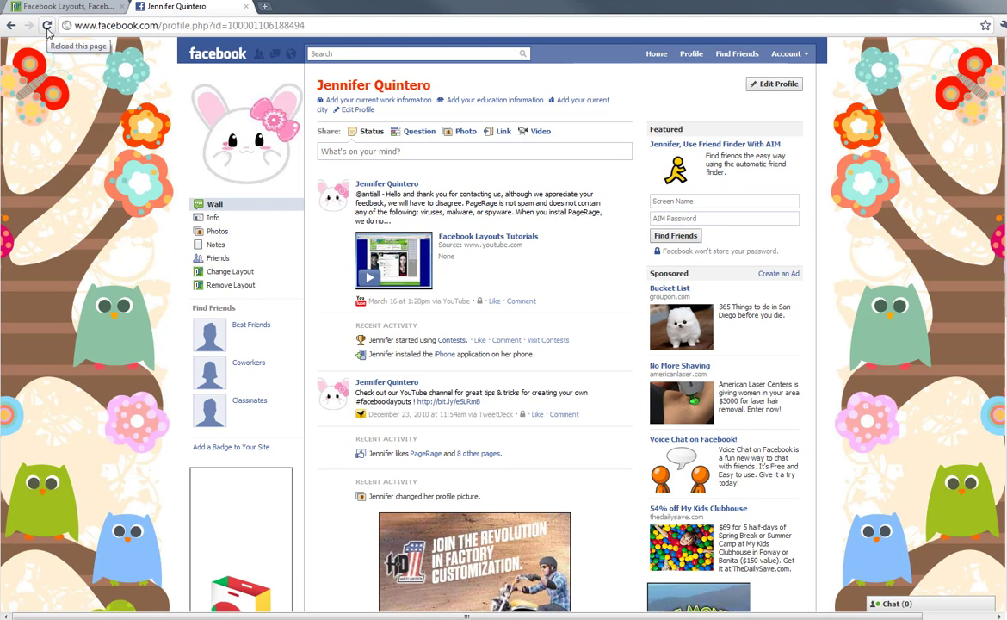
Step: Switch to the PageRage tab and open its Support page of troubleshooting questions
{"action": "left_click", "coordinate": [61, 11]}
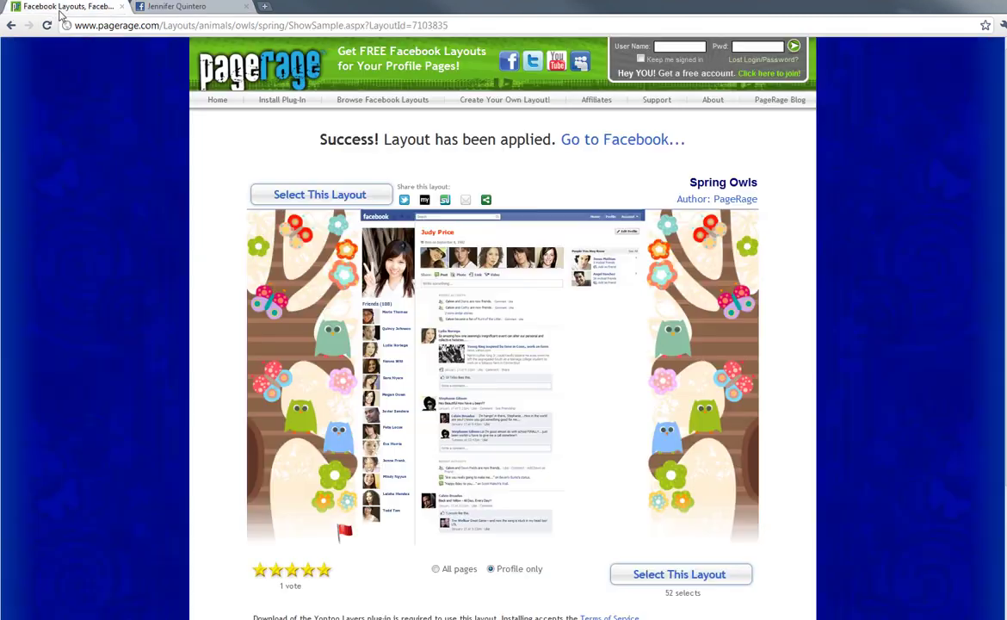
{"action": "left_click", "coordinate": [210, 74]}
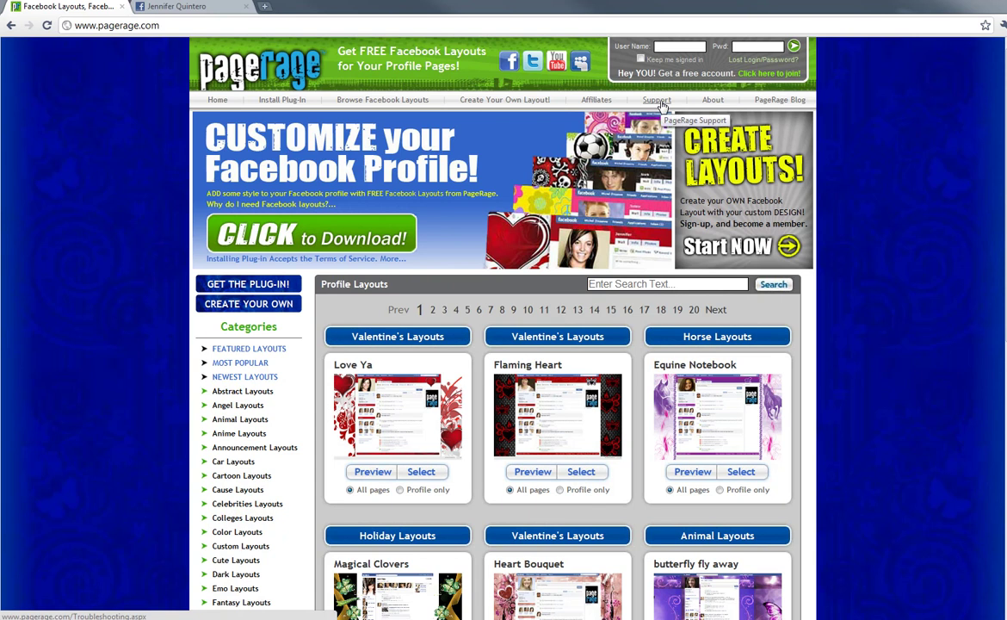
{"action": "left_click", "coordinate": [657, 101]}
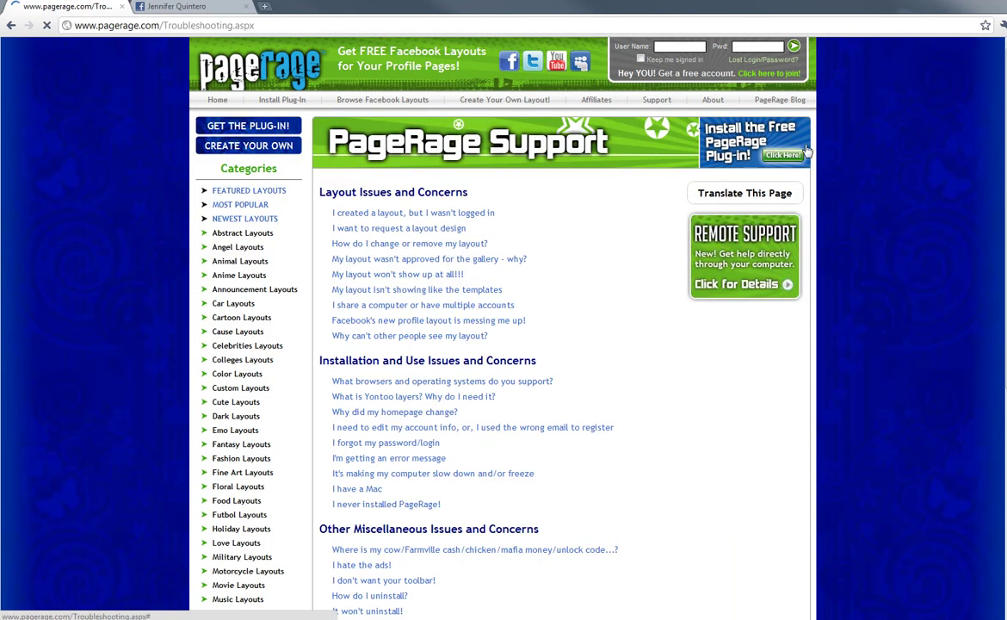
{"action": "scroll", "coordinate": [882, 295], "scroll_direction": "down", "scroll_amount": 3}
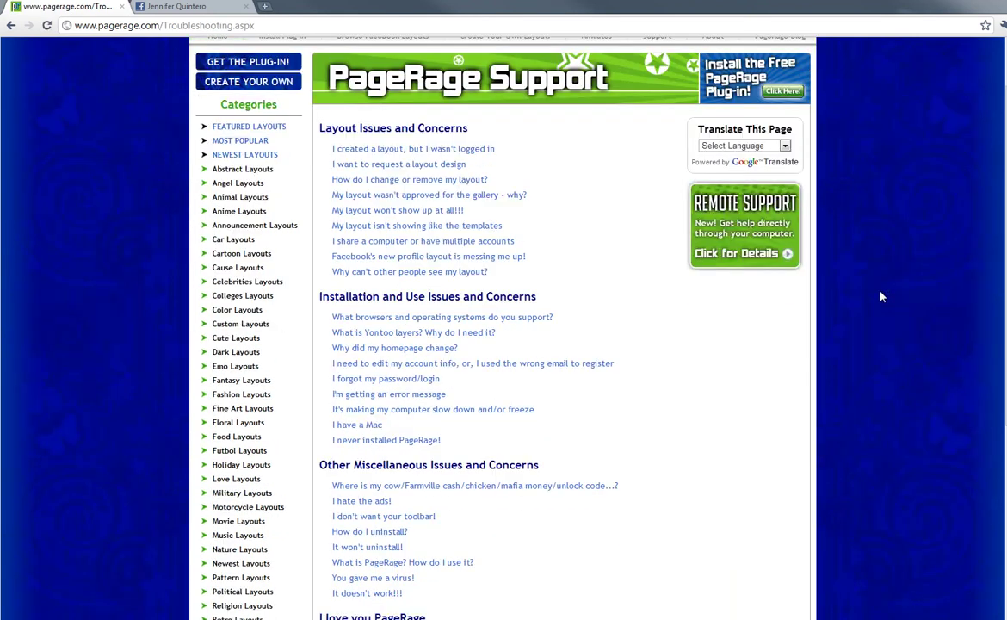
{"action": "scroll", "coordinate": [881, 296], "scroll_direction": "down", "scroll_amount": 1}
{"action": "scroll", "coordinate": [880, 296], "scroll_direction": "up", "scroll_amount": 3}
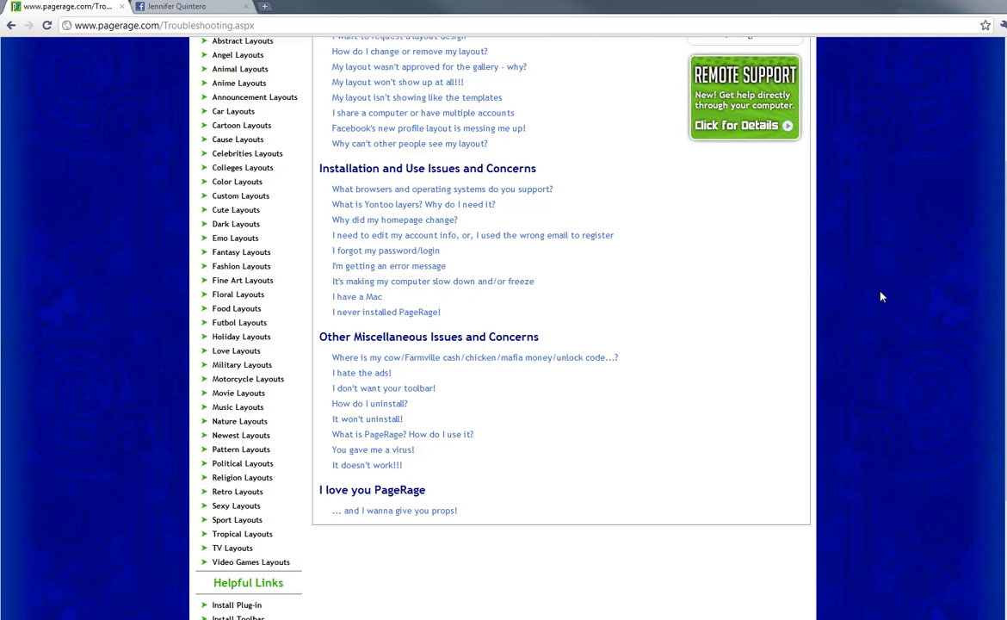